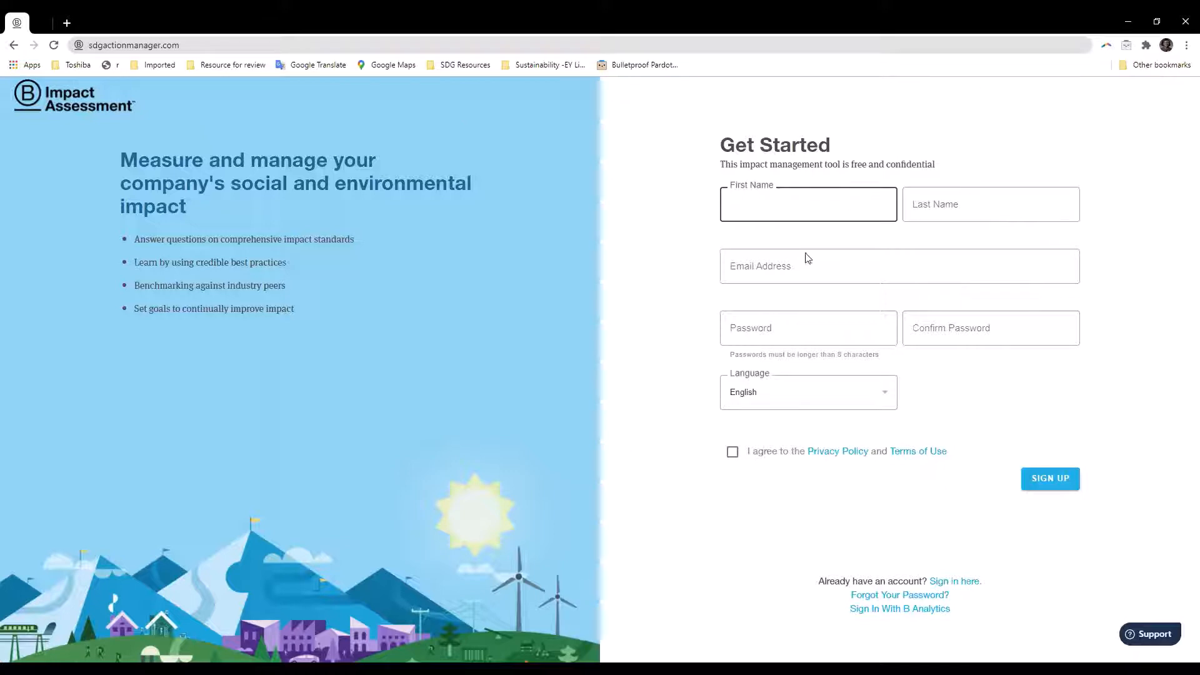
Step: Go to the sign-in page for users who already have an account
left_click(972, 582)
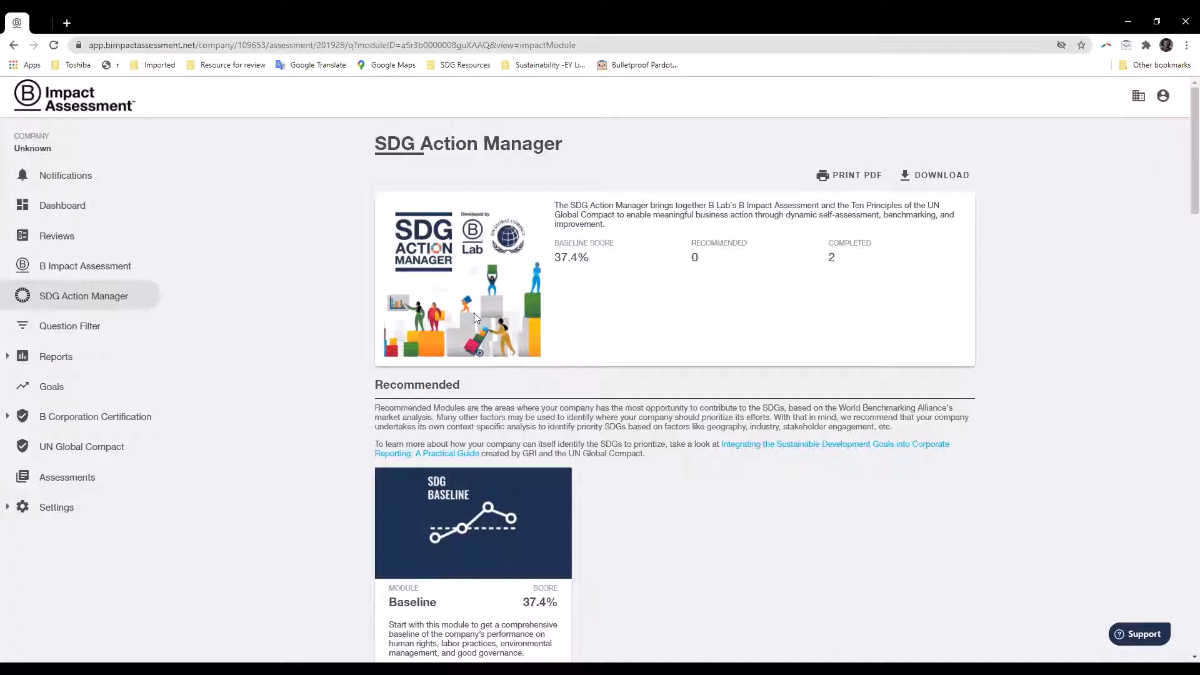
Step: Look over the SDG Action Manager's recommended and remaining modules, including the locked ones, and continue the Baseline module
scroll(474, 317, "down", 1)
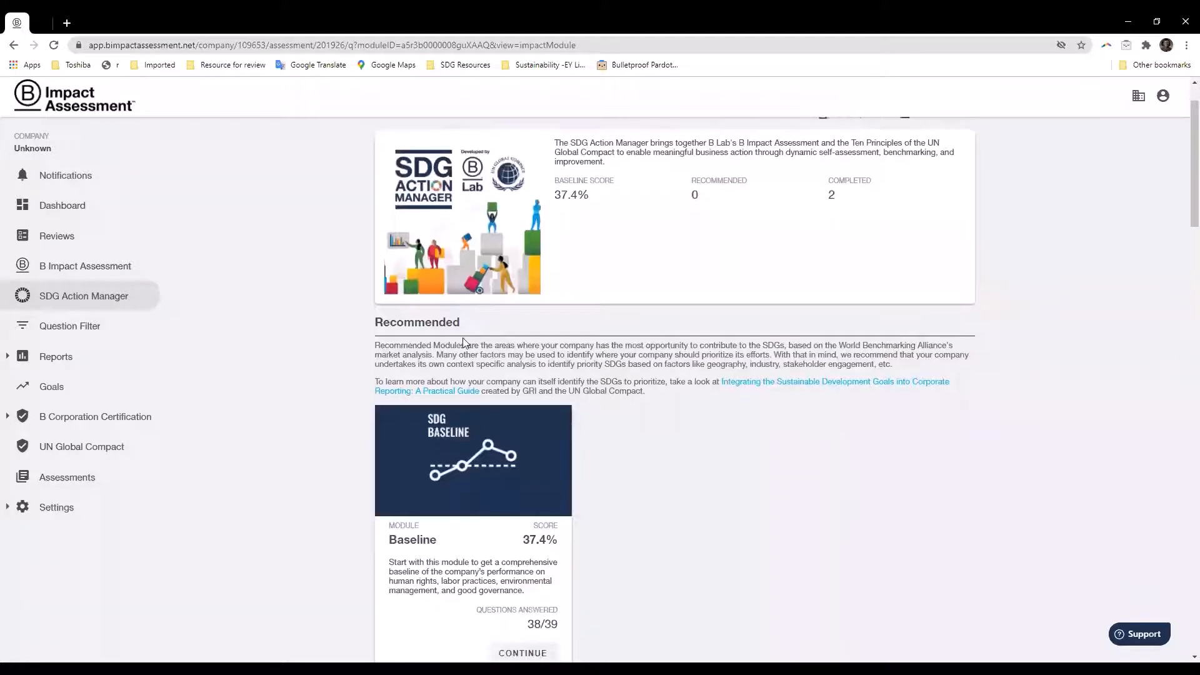
scroll(465, 347, "down", 1)
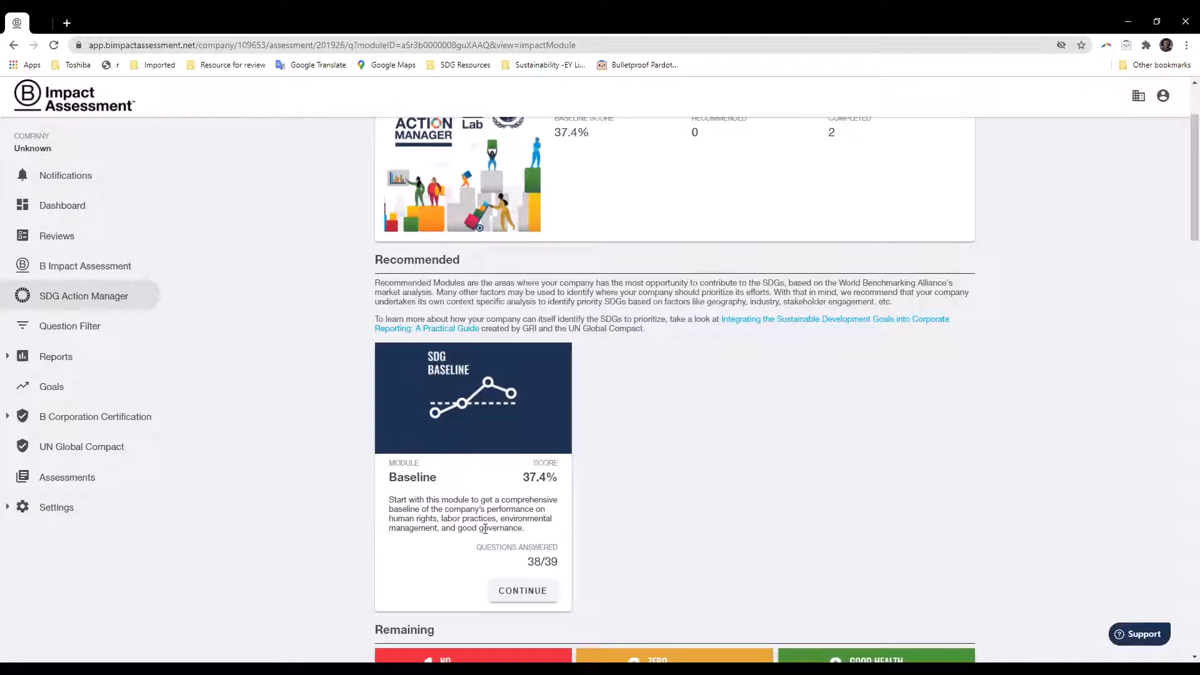
scroll(485, 530, "down", 6)
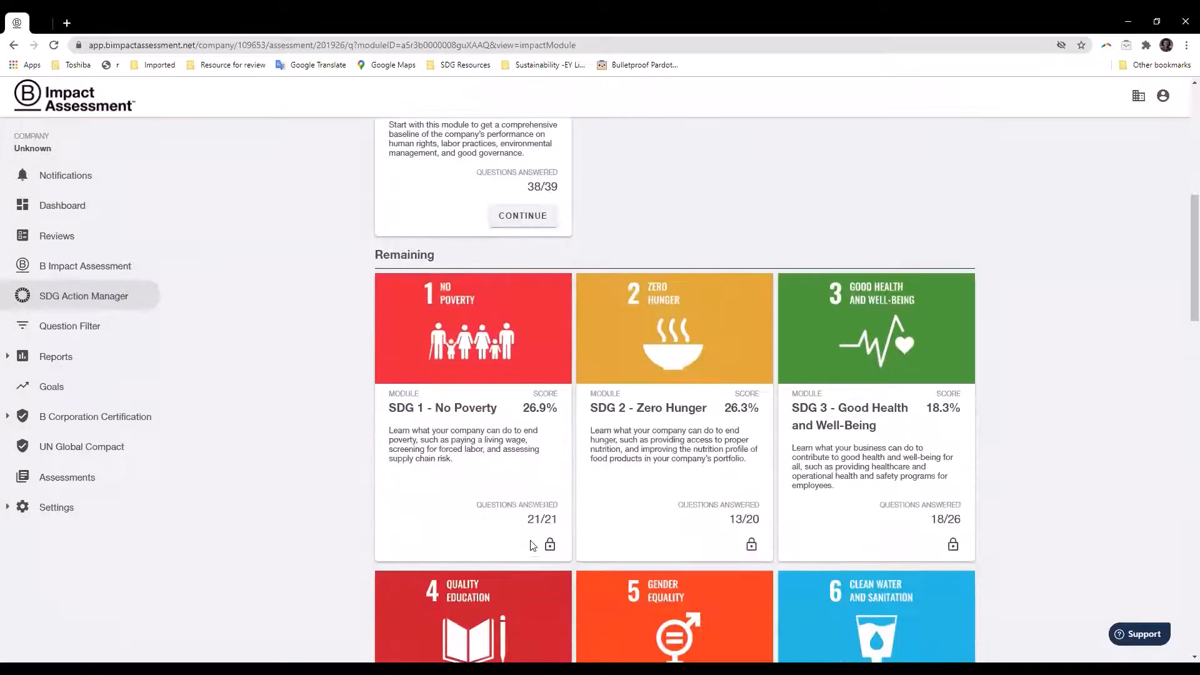
mouse_move(550, 547)
mouse_move(752, 545)
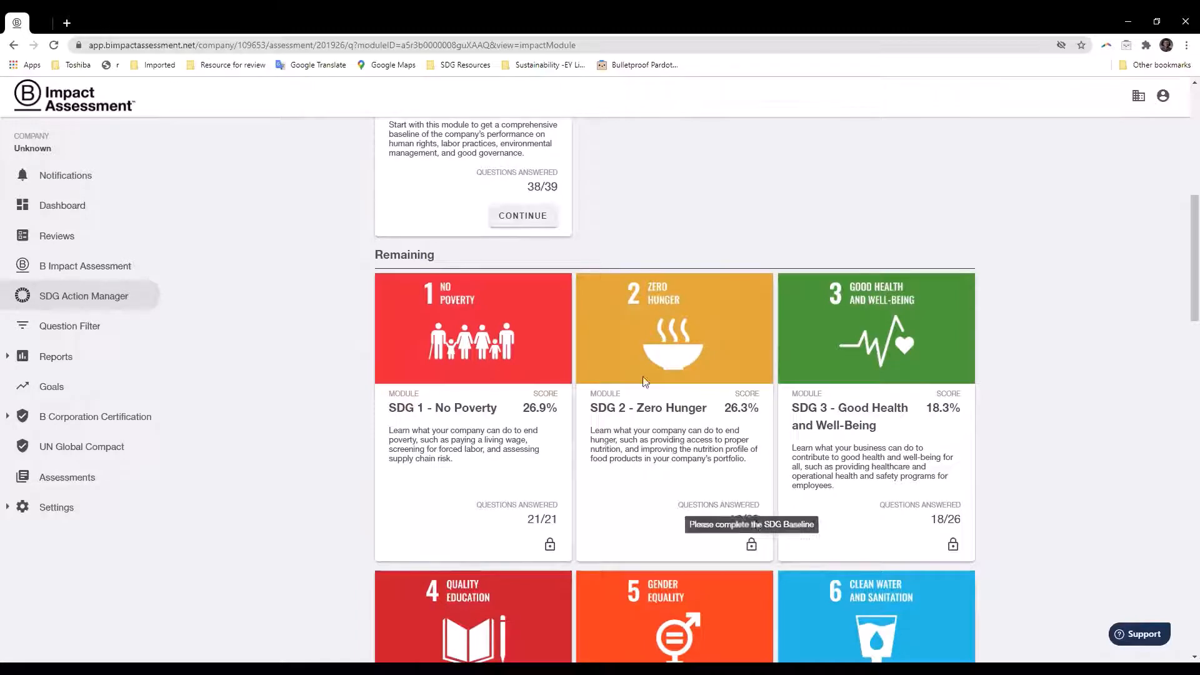
scroll(567, 230, "up", 1)
scroll(567, 230, "up", 1)
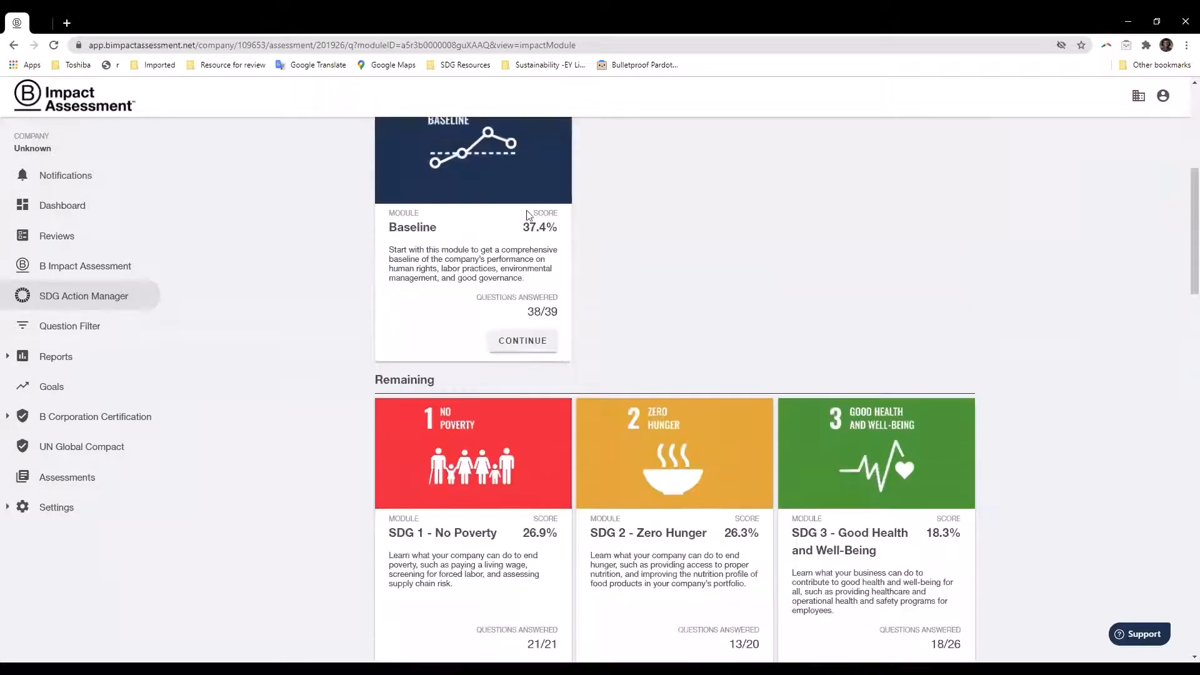
left_click(534, 346)
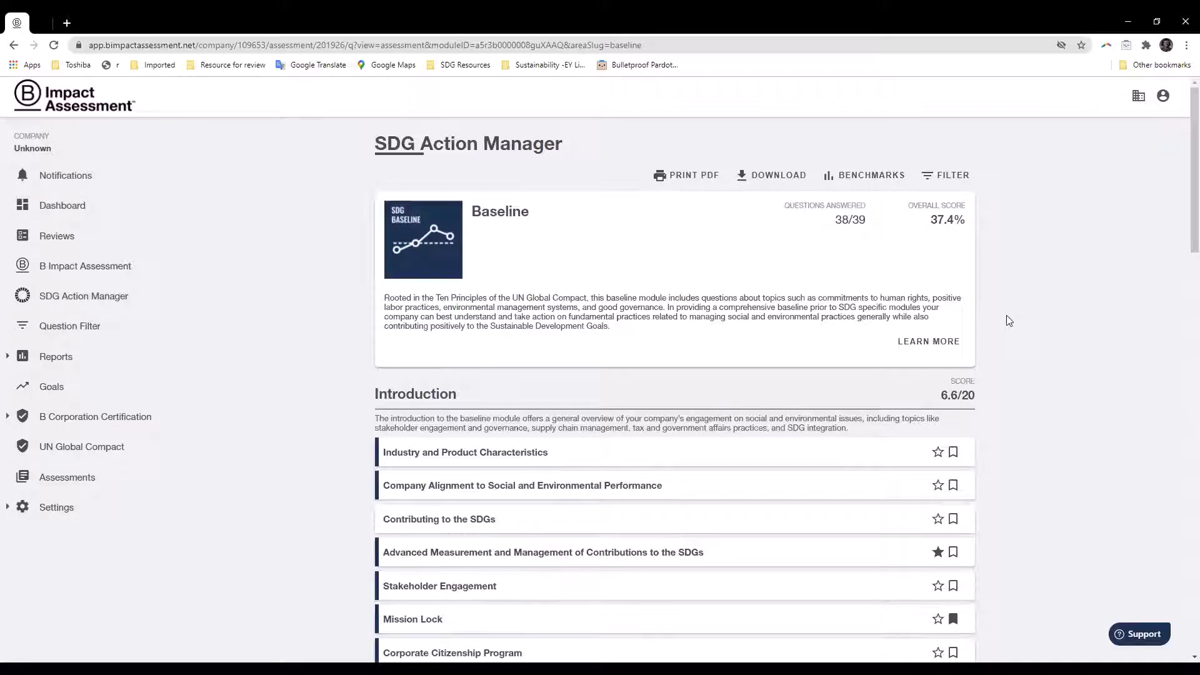
Step: Review the Baseline module's question topics from Introduction through Human Rights, Labor and Environment to Anti-Corruption
scroll(1009, 321, "down", 1)
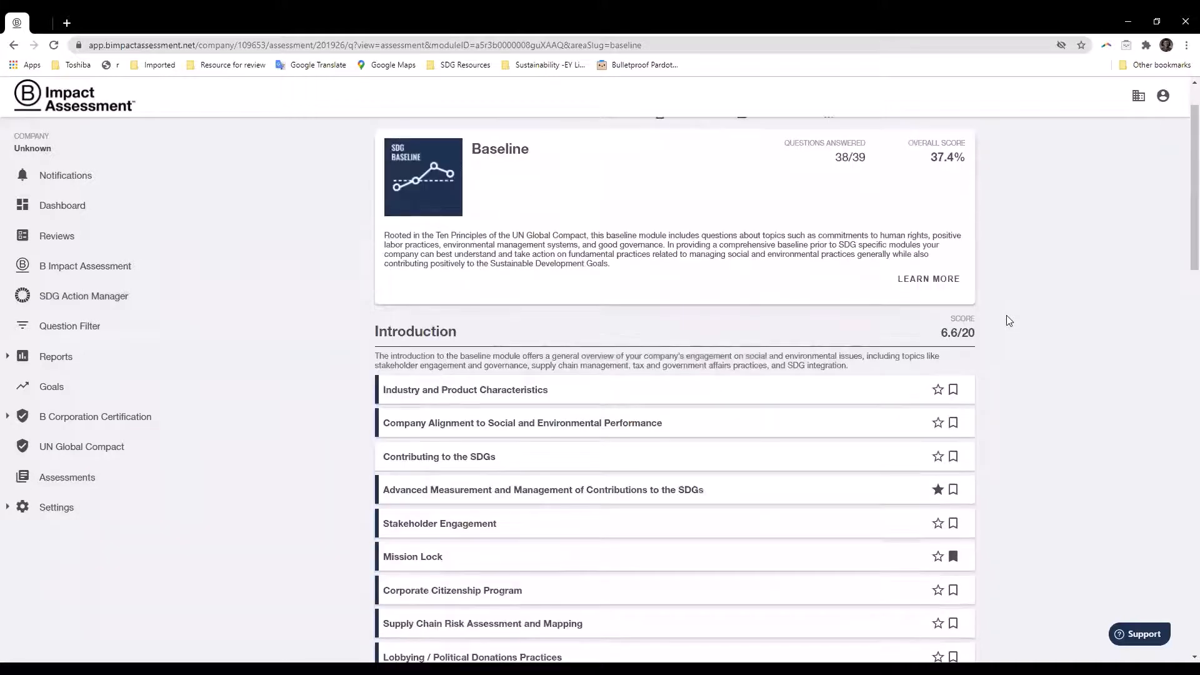
scroll(1009, 321, "down", 1)
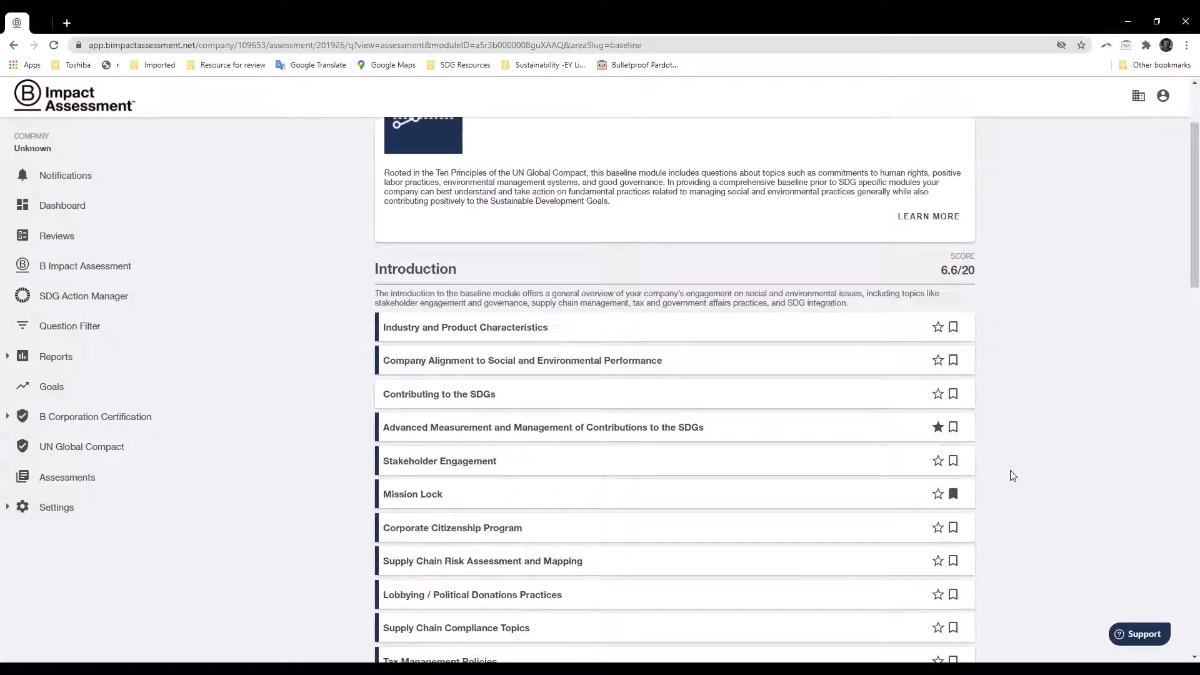
scroll(1012, 476, "down", 3)
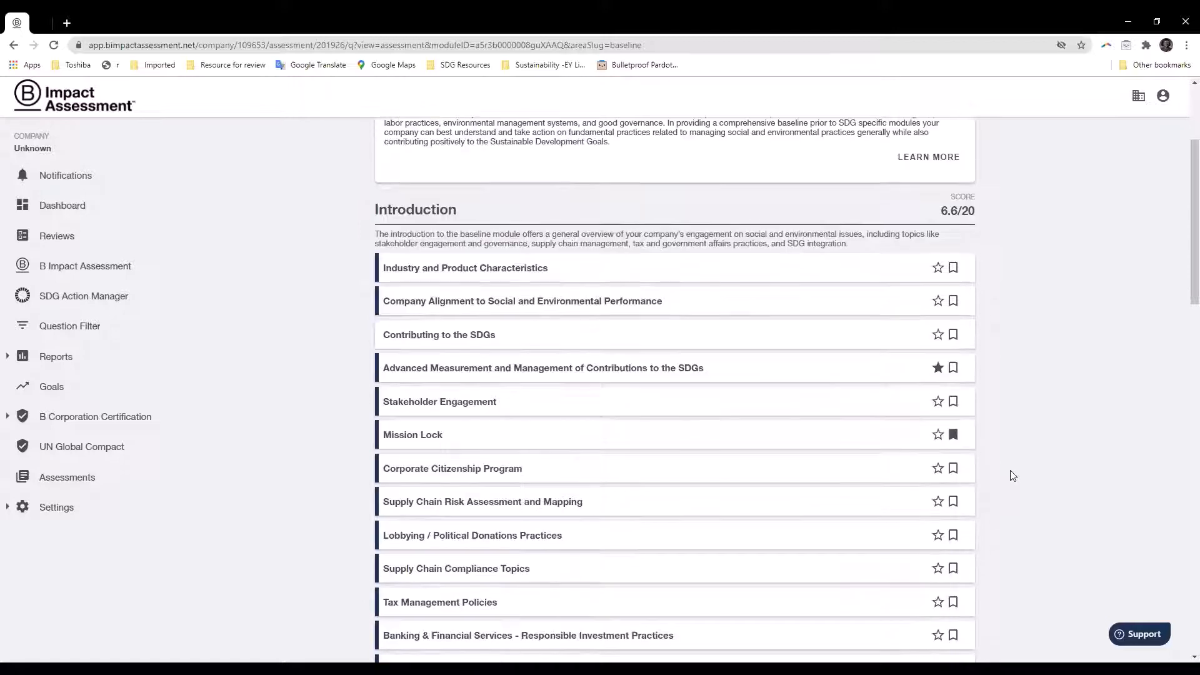
scroll(1013, 476, "down", 4)
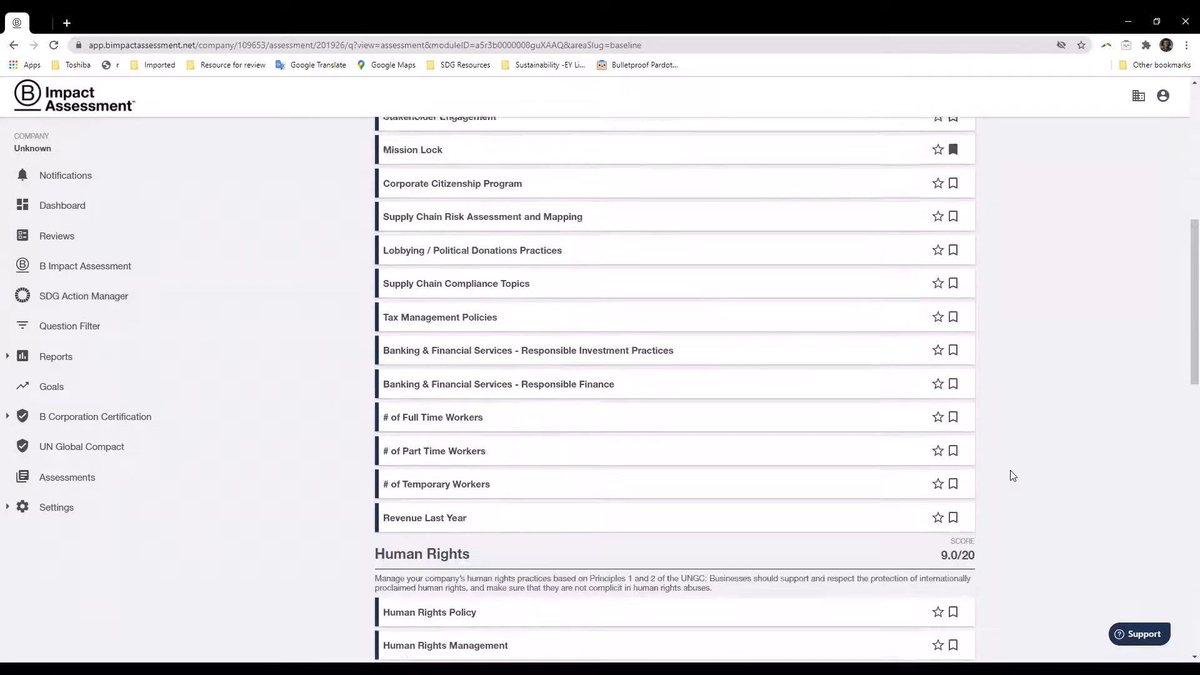
scroll(1012, 476, "down", 1)
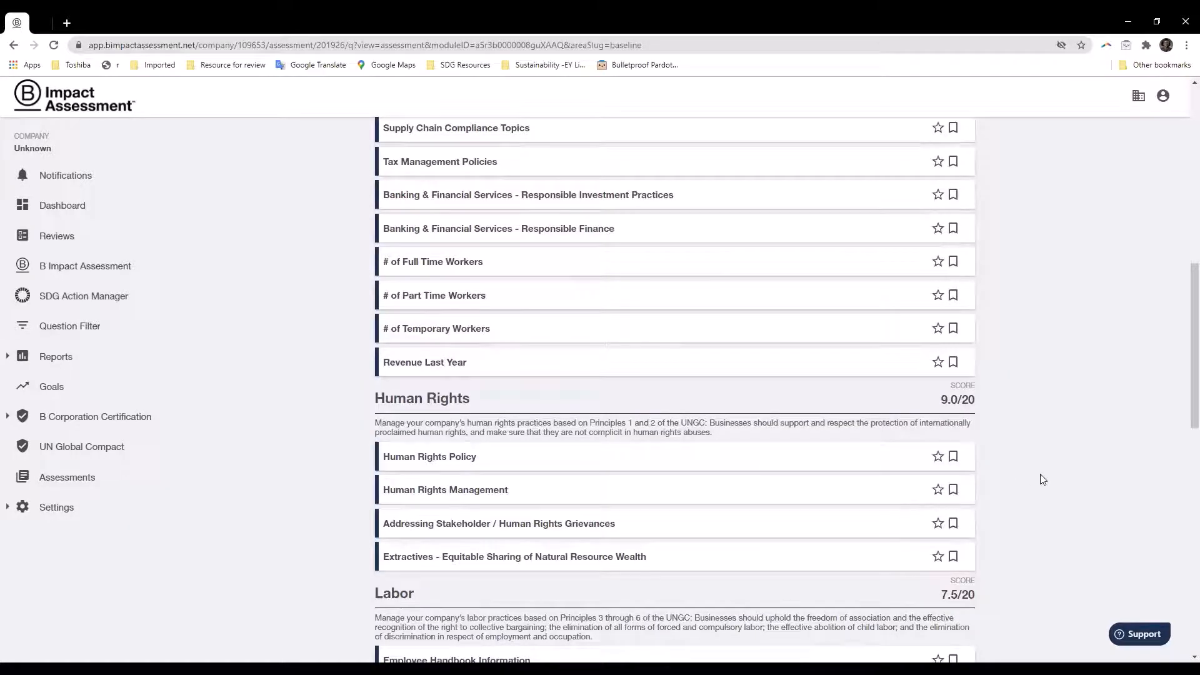
scroll(1043, 479, "down", 3)
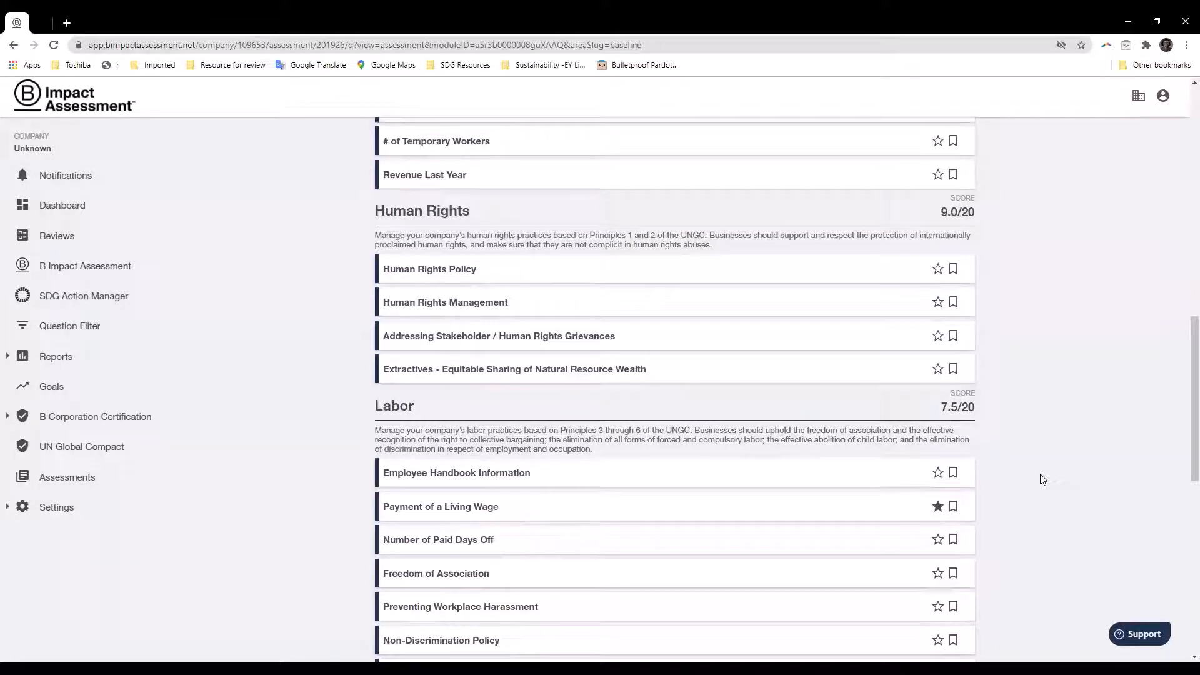
scroll(1043, 480, "down", 4)
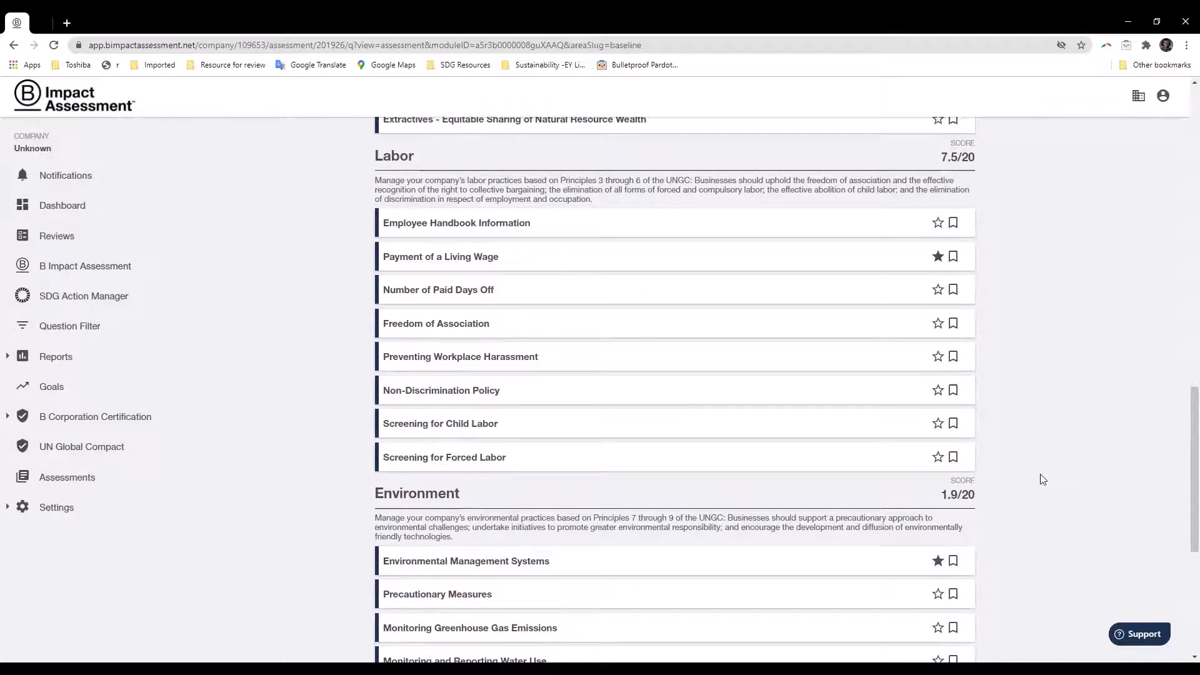
scroll(1042, 480, "down", 5)
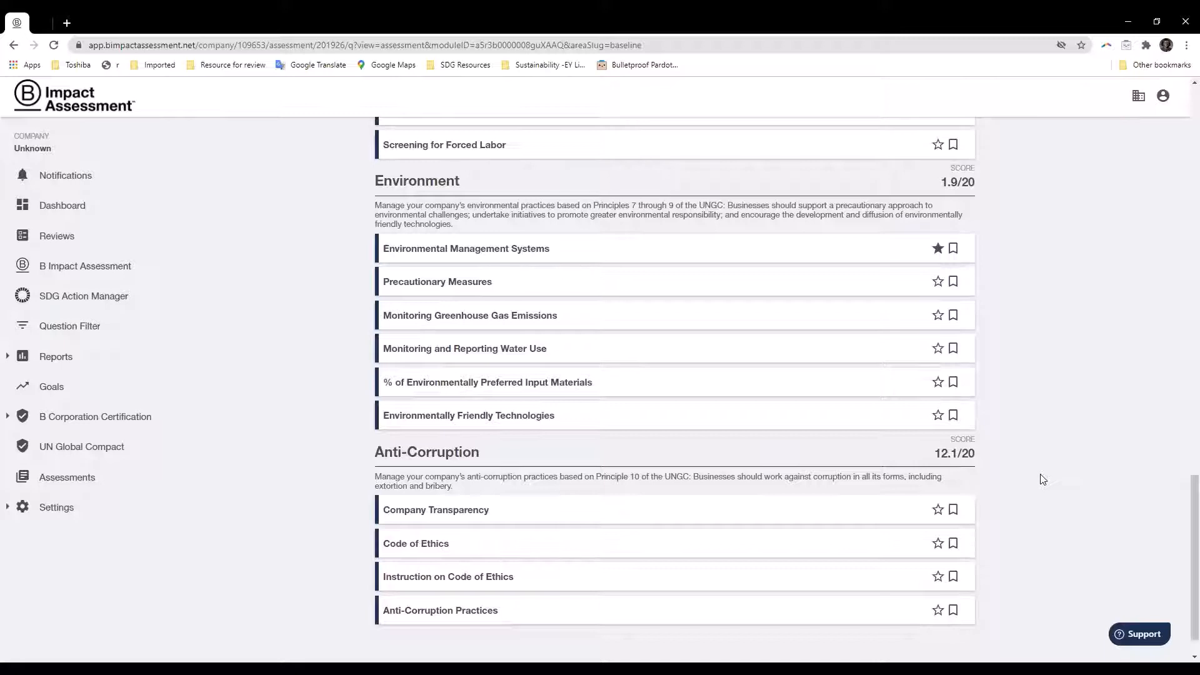
scroll(1043, 479, "up", 1)
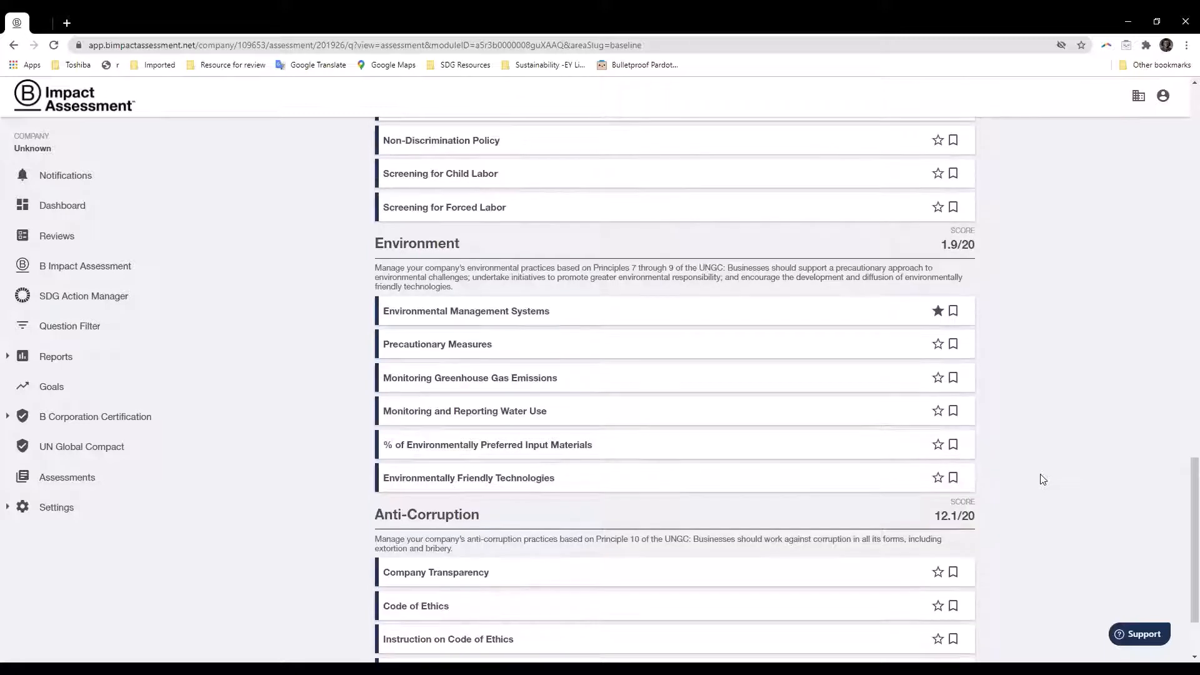
scroll(1042, 479, "up", 5)
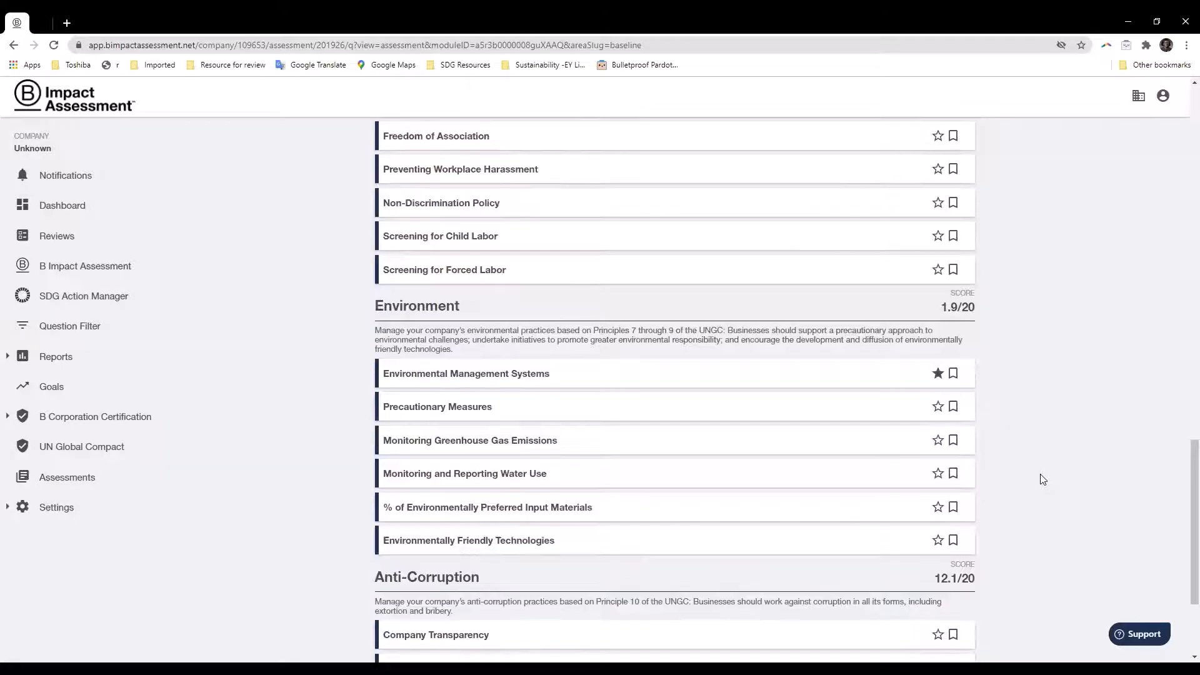
scroll(1043, 479, "up", 6)
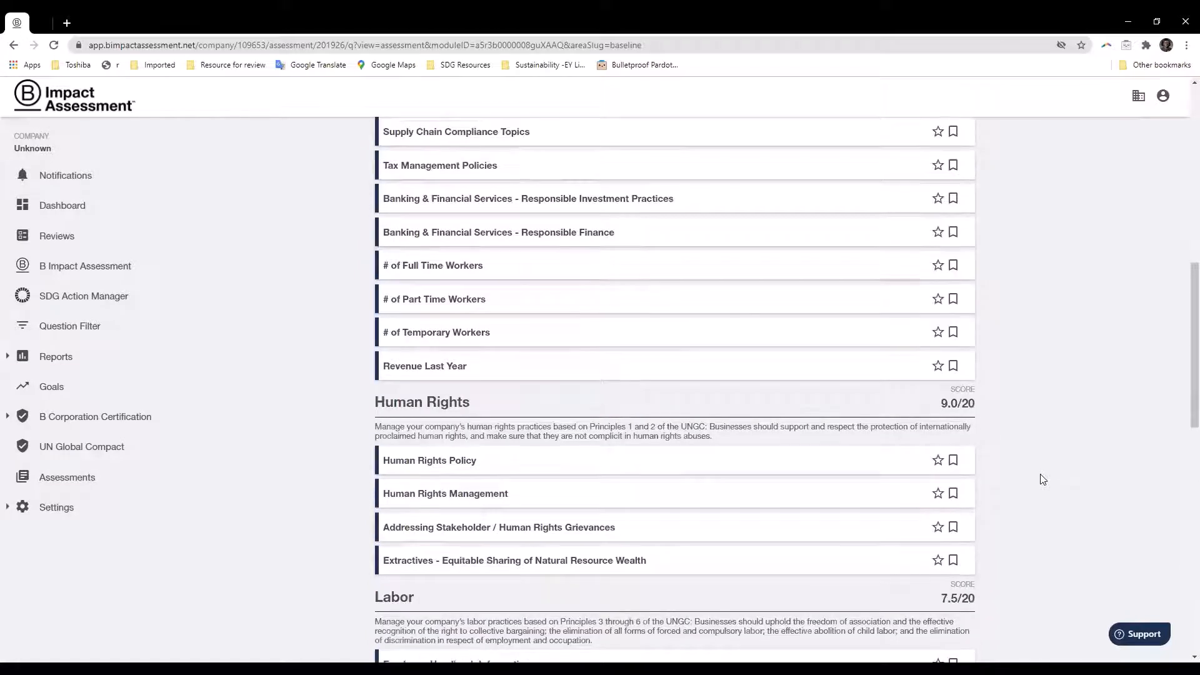
scroll(1042, 479, "up", 6)
scroll(1042, 480, "up", 1)
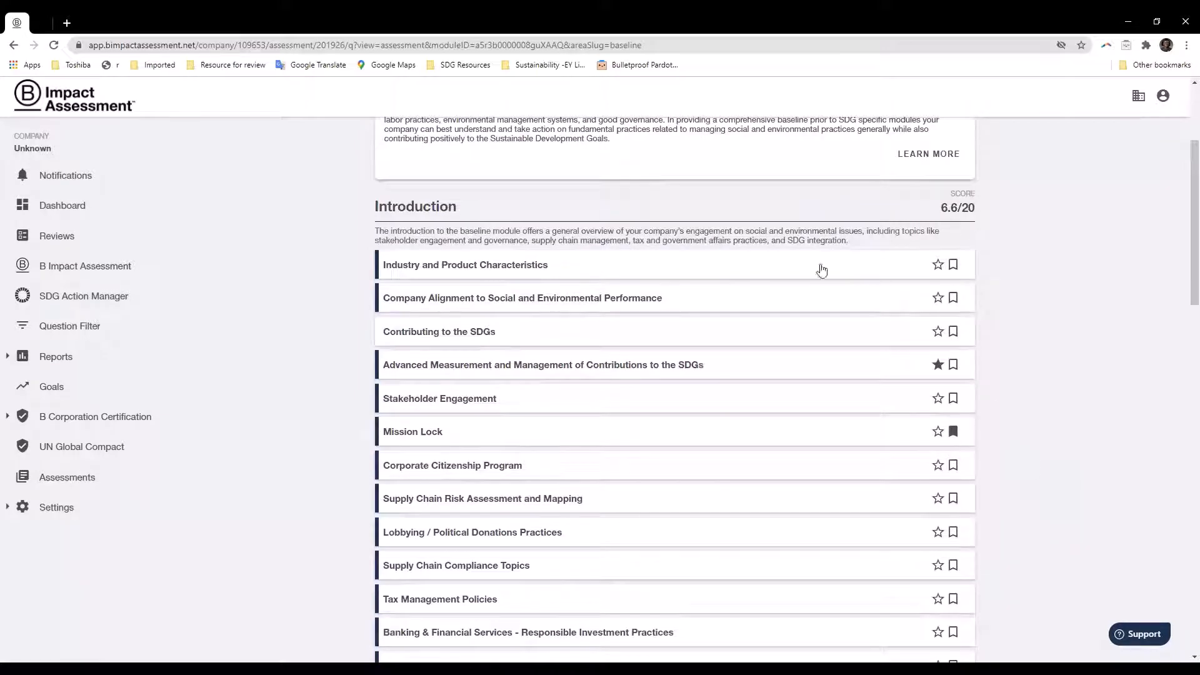
Step: Answer "Contributing to the SDGs" with having analyzed and identified the specific goals and targets most relevant to the business, and save it
left_click(431, 339)
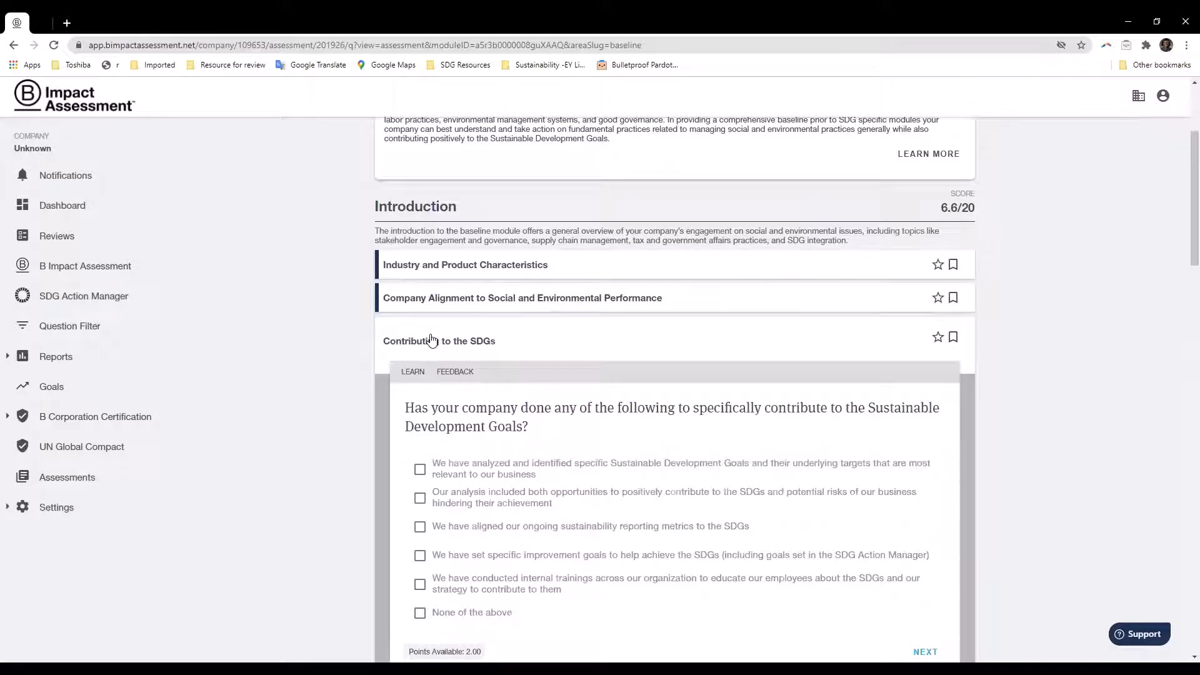
scroll(586, 353, "down", 2)
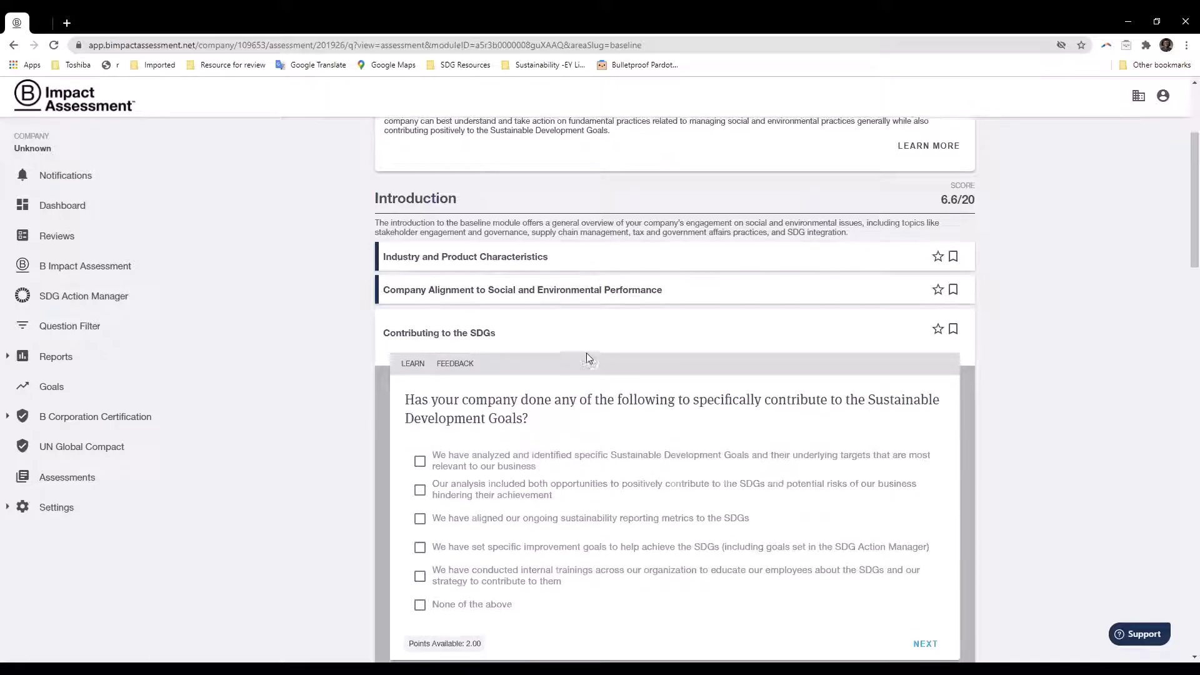
scroll(587, 354, "down", 1)
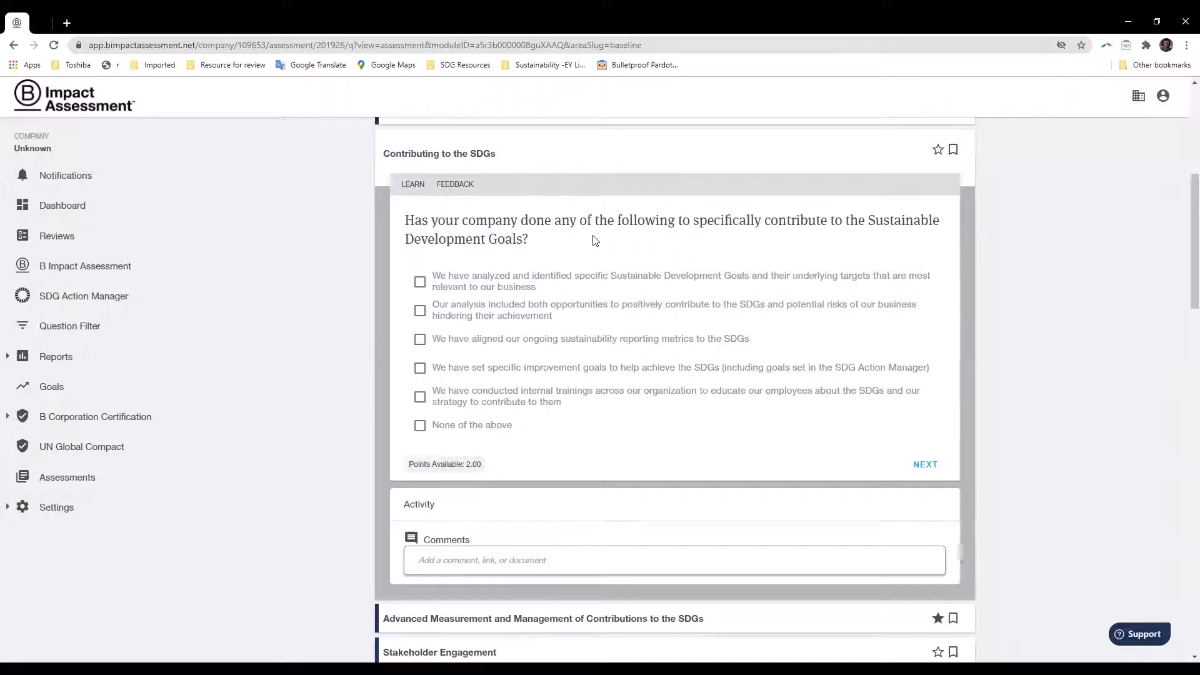
left_click(420, 282)
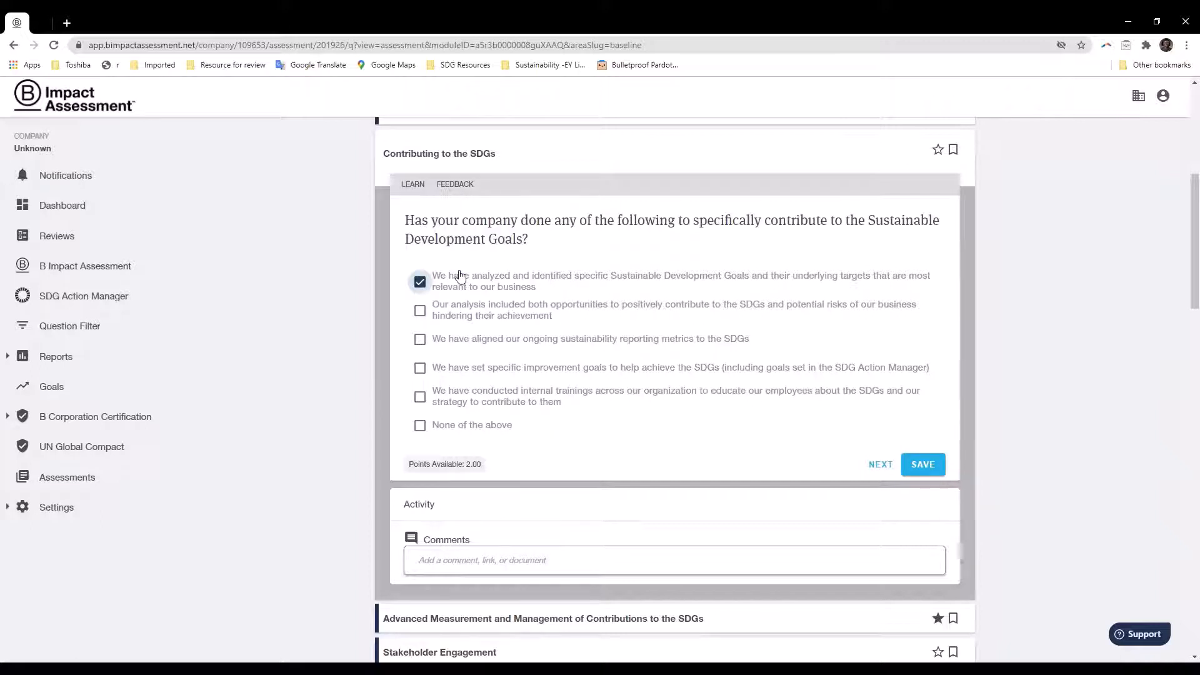
left_click(923, 465)
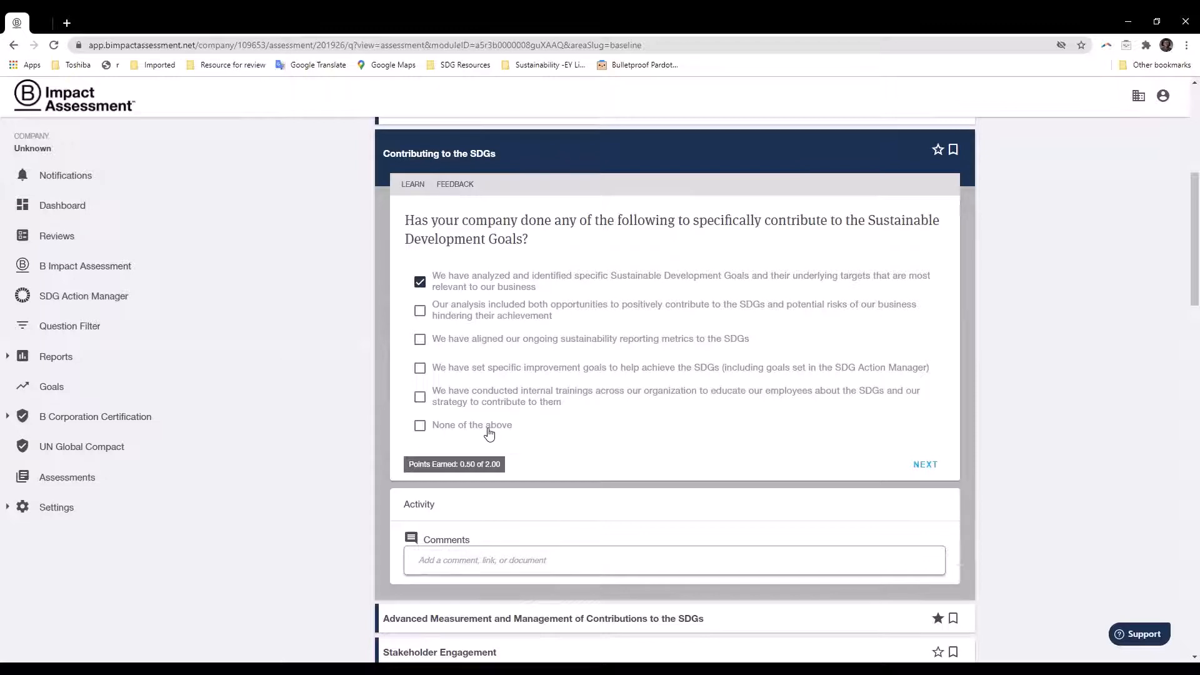
Step: Start a goal for this question targeting the opportunities and risks analysis, aligned sustainability reporting metrics and specific improvement goals answers
left_click(937, 151)
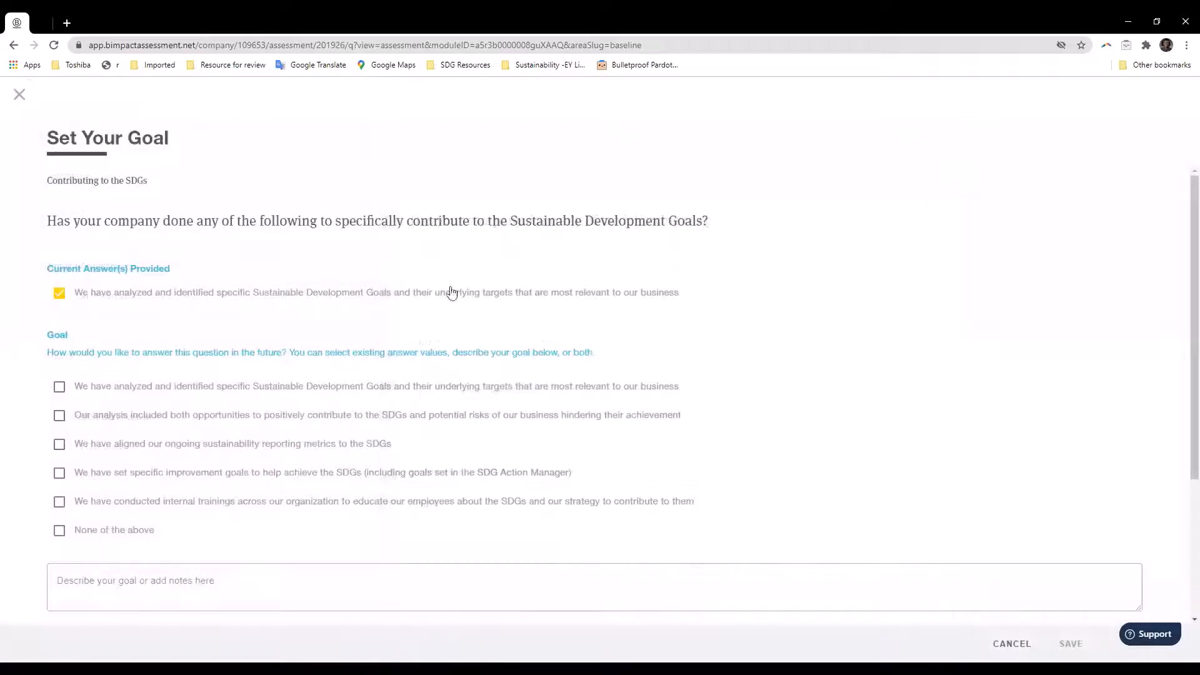
scroll(419, 289, "down", 1)
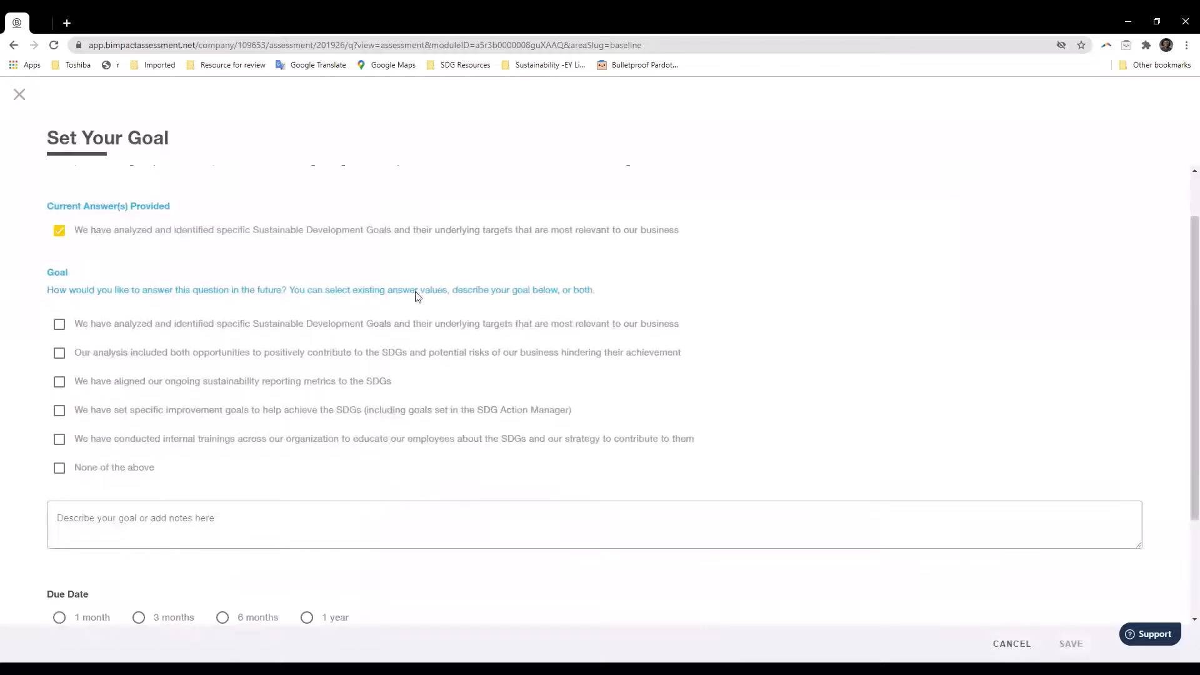
left_click(60, 354)
left_click(60, 382)
left_click(61, 413)
left_click(123, 522)
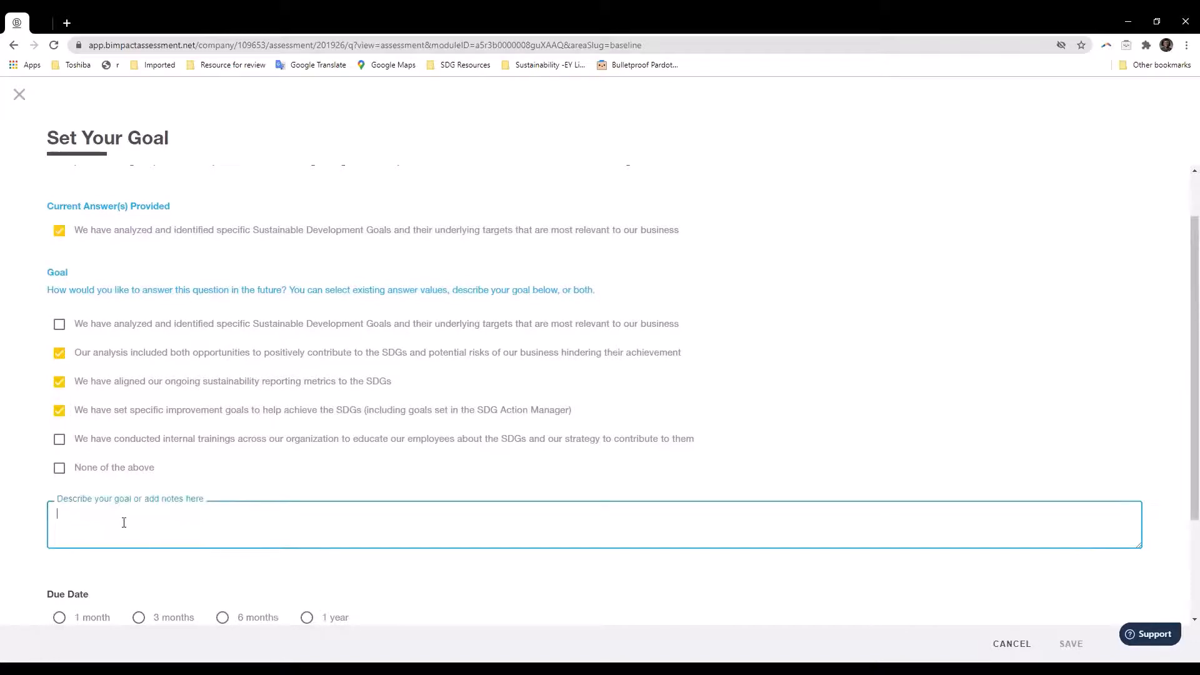
Step: Set the goal's due date to 6 months, enable email reminders and save the goal
scroll(130, 517, "down", 1)
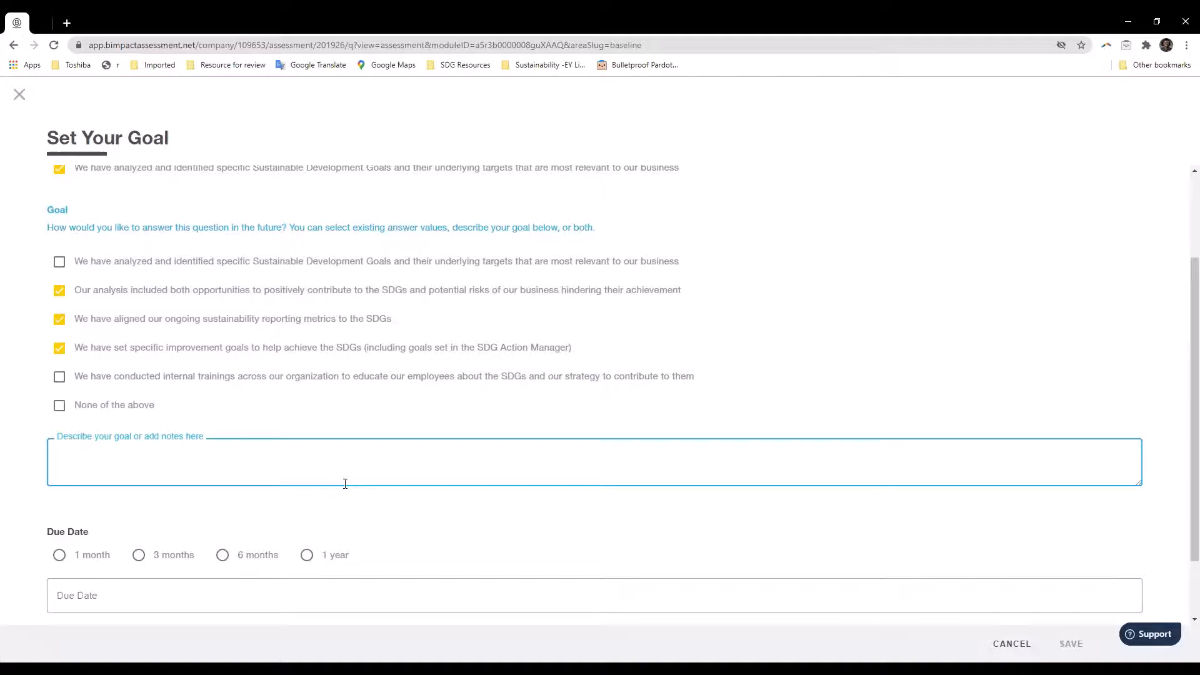
left_click(225, 557)
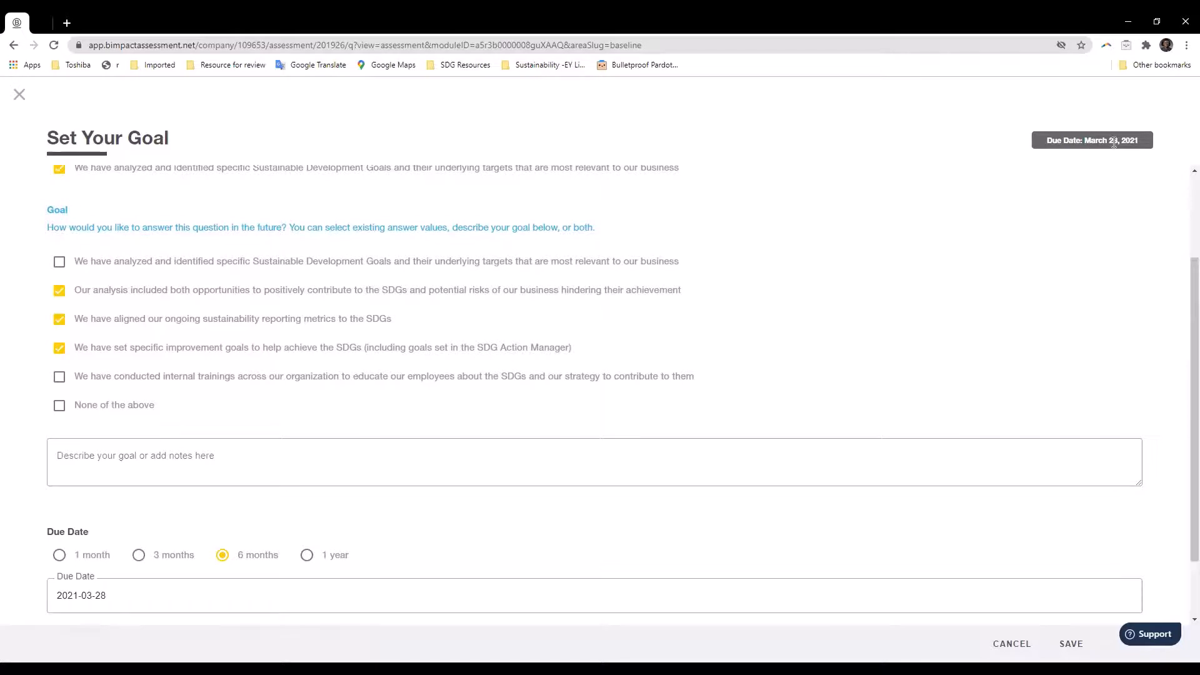
scroll(884, 386, "down", 2)
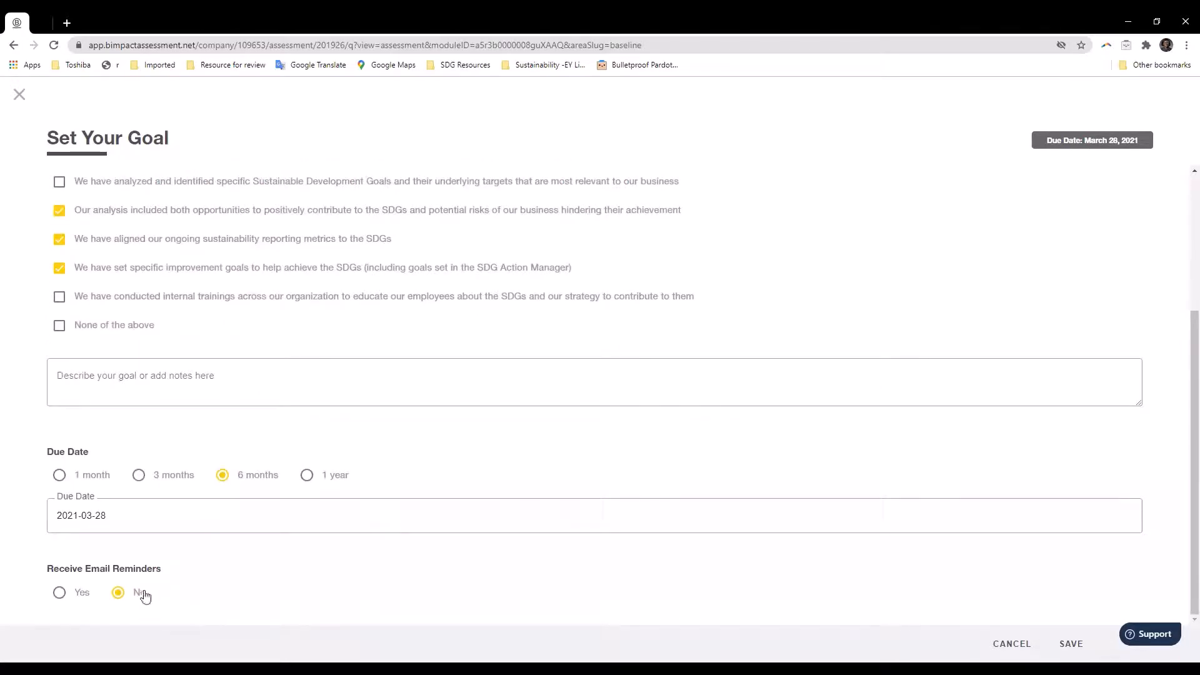
left_click(62, 593)
left_click(1072, 646)
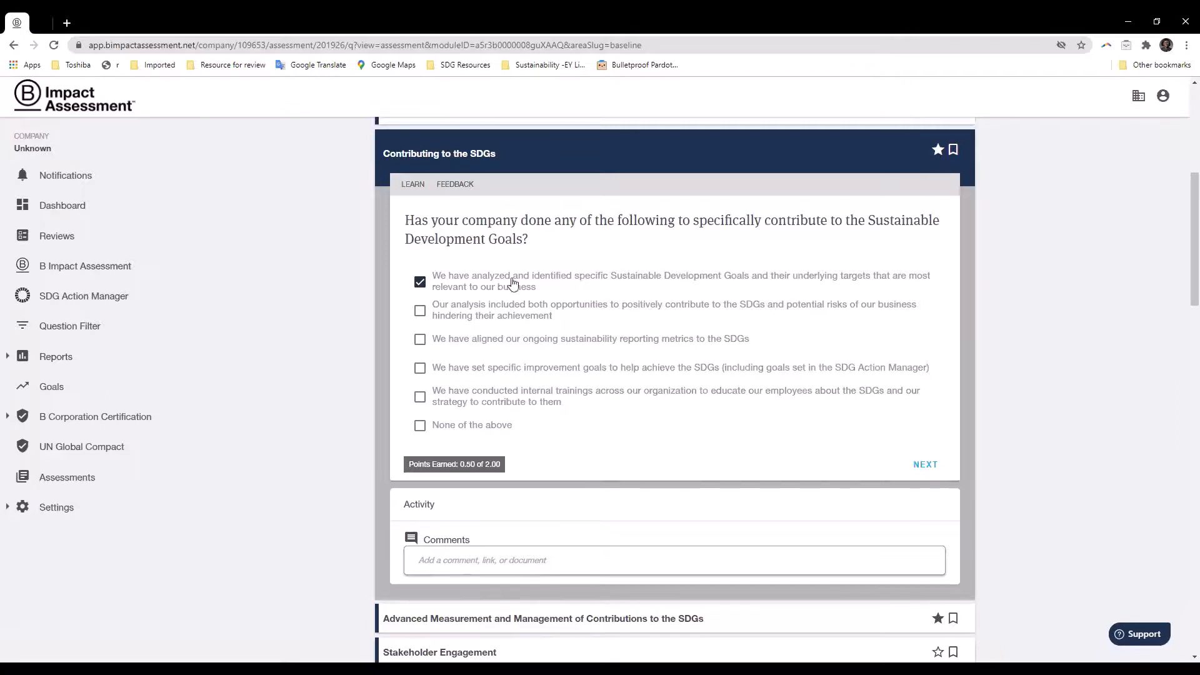
Step: Read the explanations and implementation resources for the "Contributing to the SDGs" question, and collapse the question
left_click(412, 184)
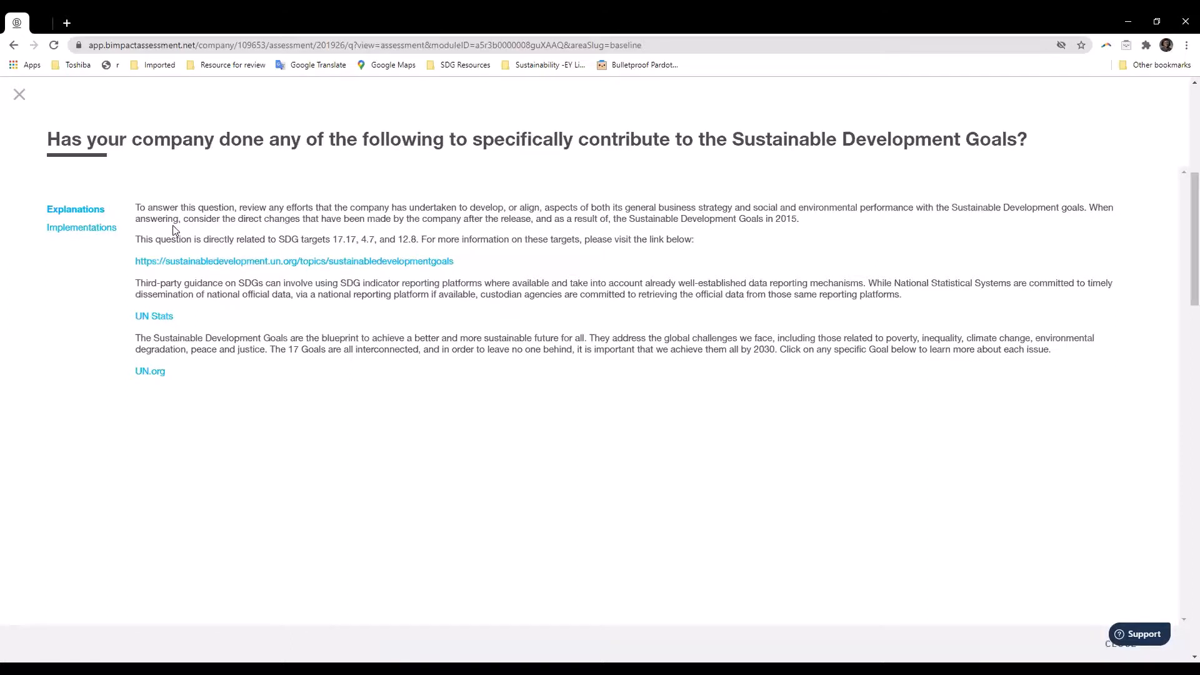
left_click(104, 232)
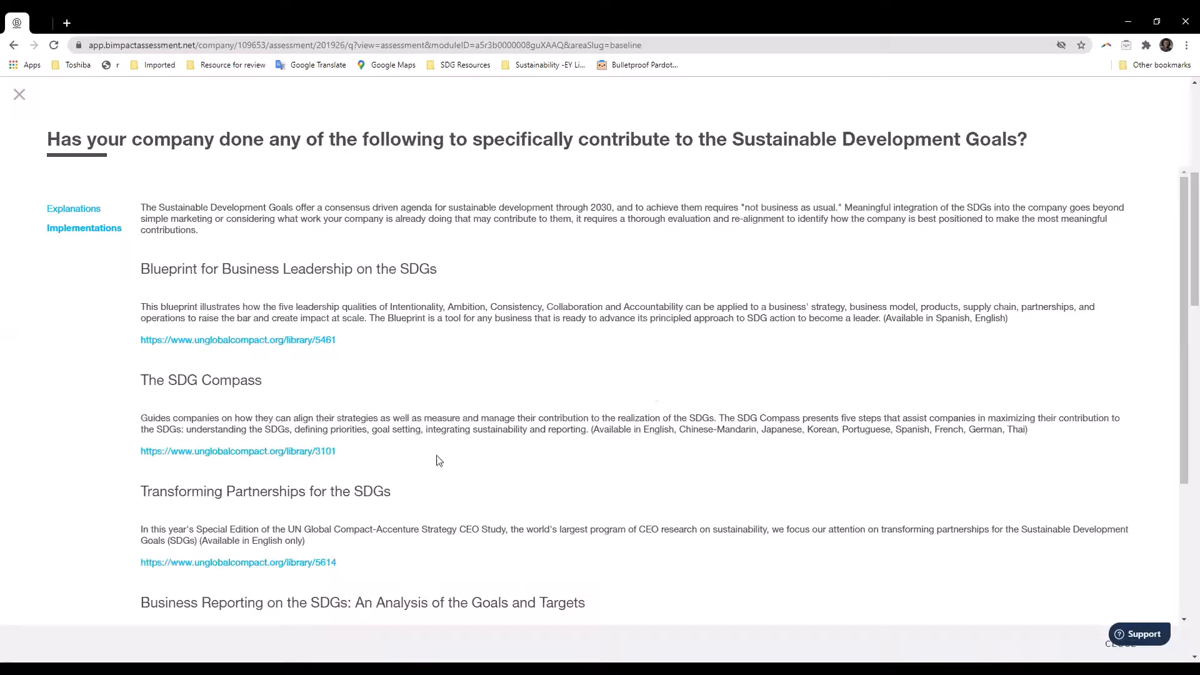
left_click(19, 95)
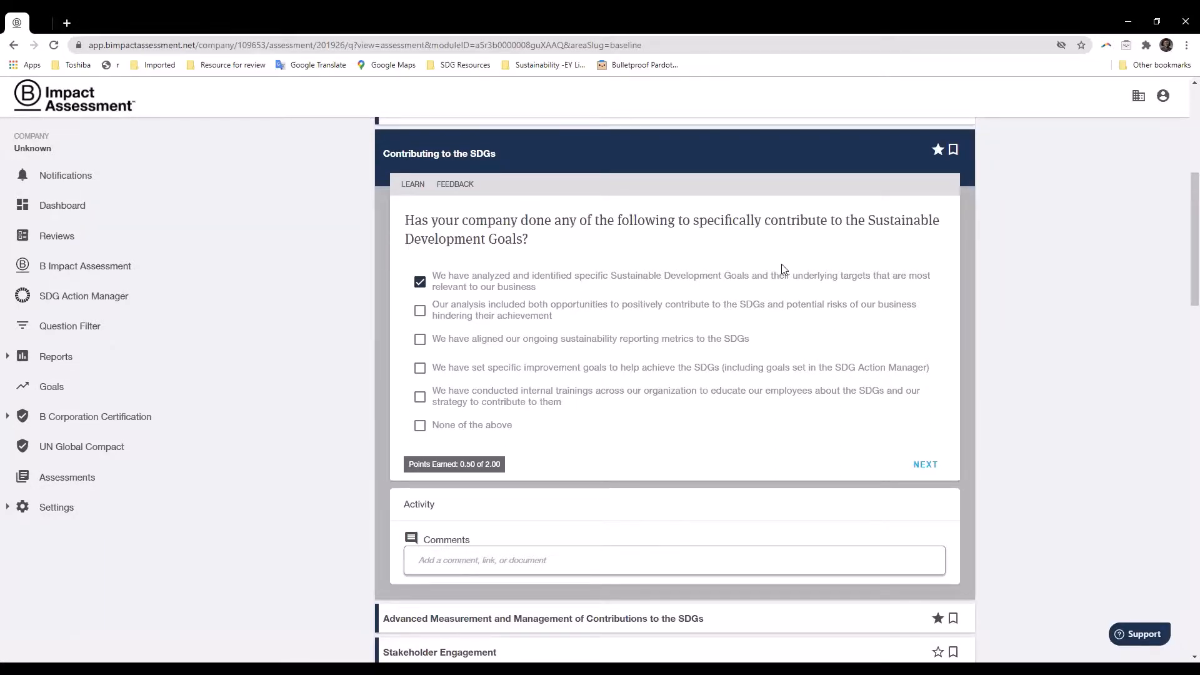
left_click(756, 146)
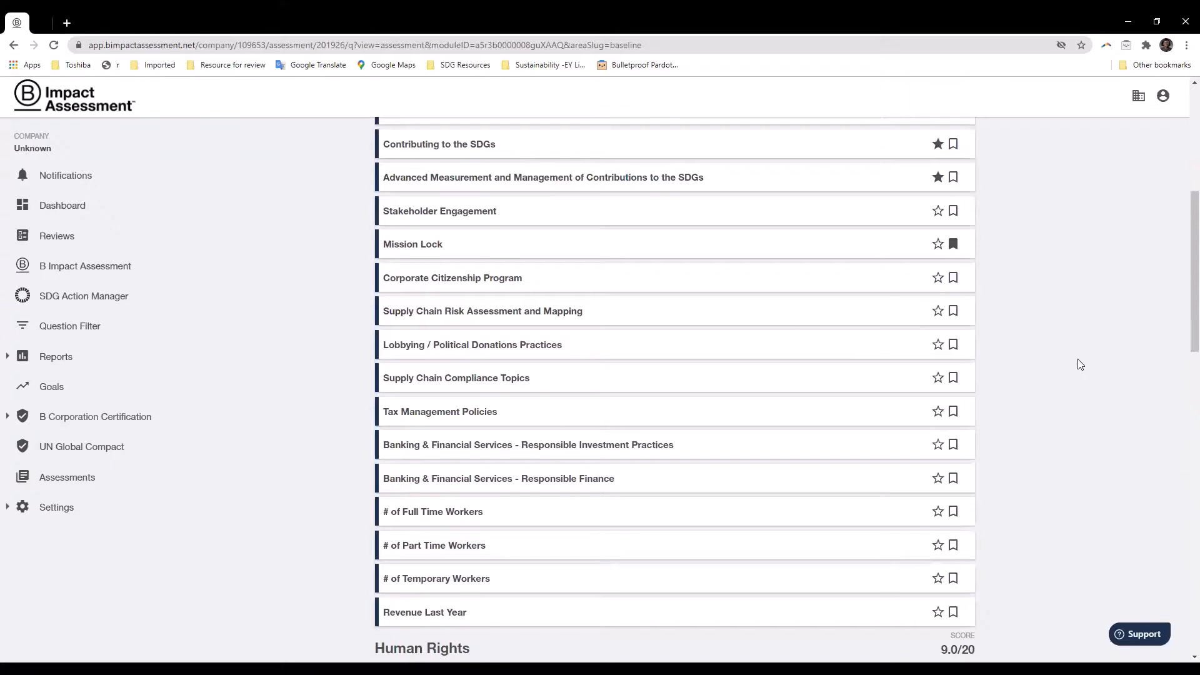
Step: Check the support knowledge base's suggested articles, and switch to the B Lab East Africa contact page
left_click(1139, 642)
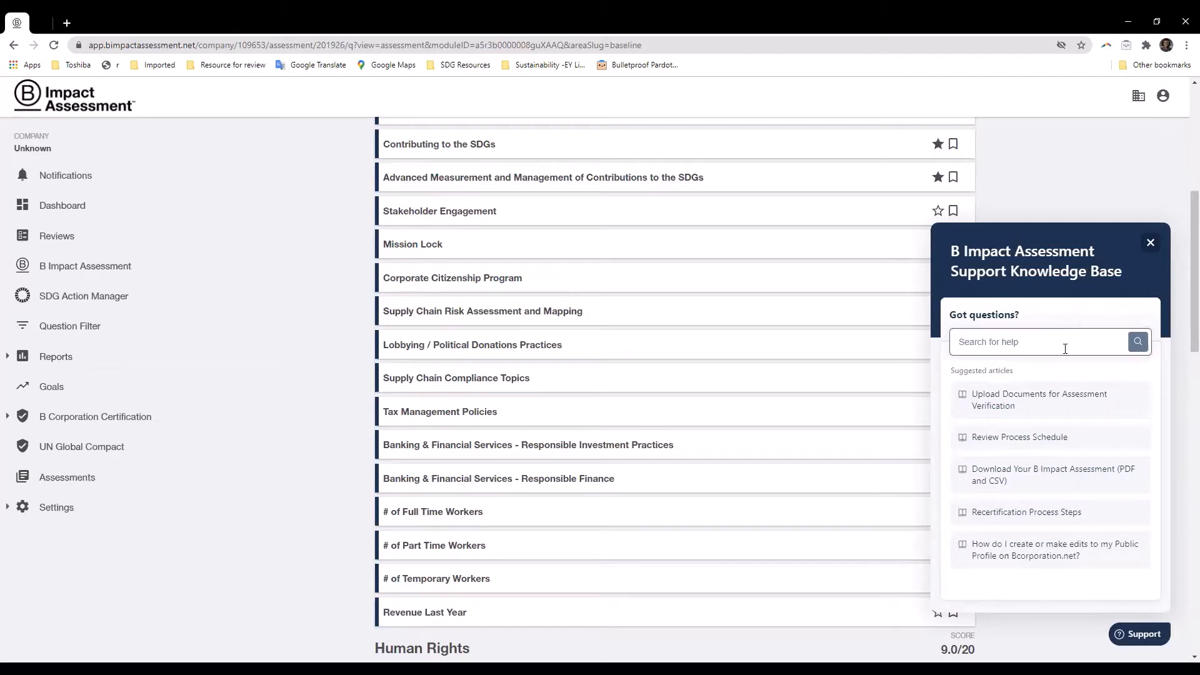
left_click(1150, 244)
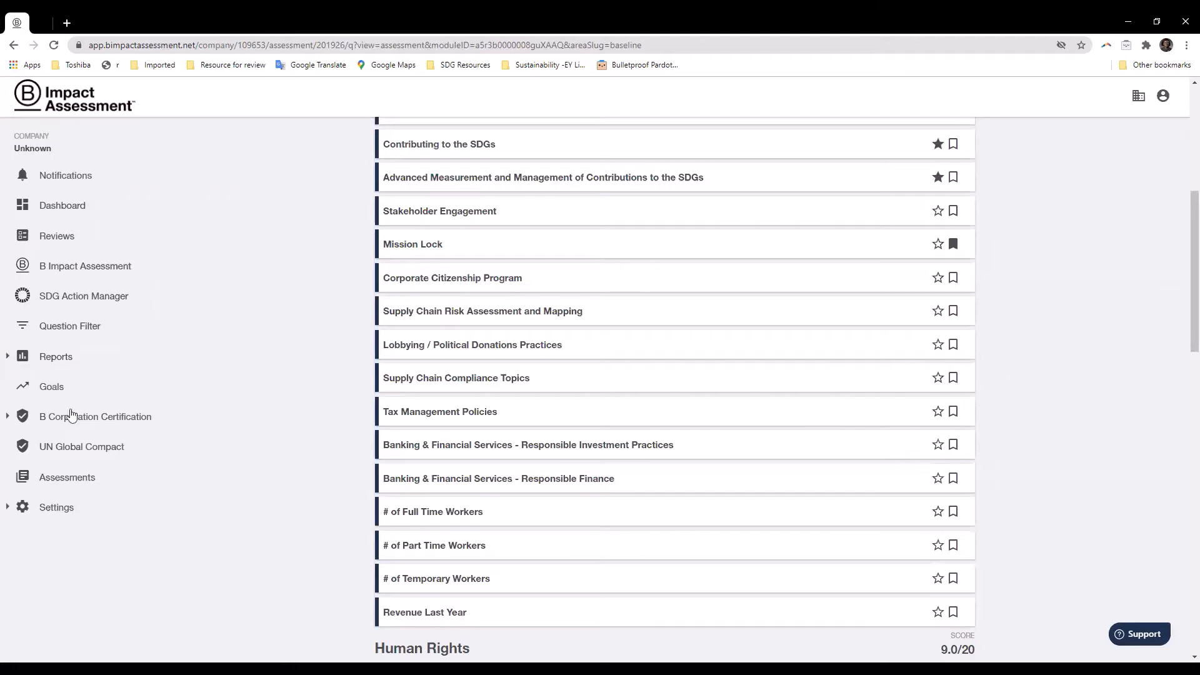
left_click(41, 23)
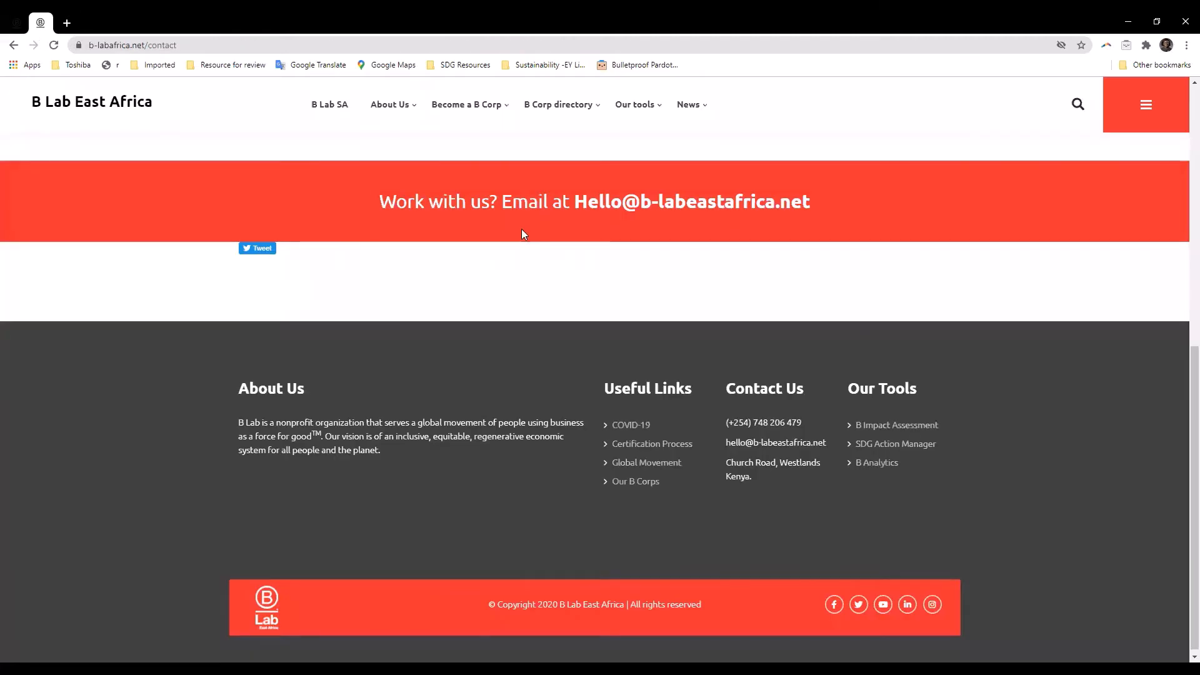